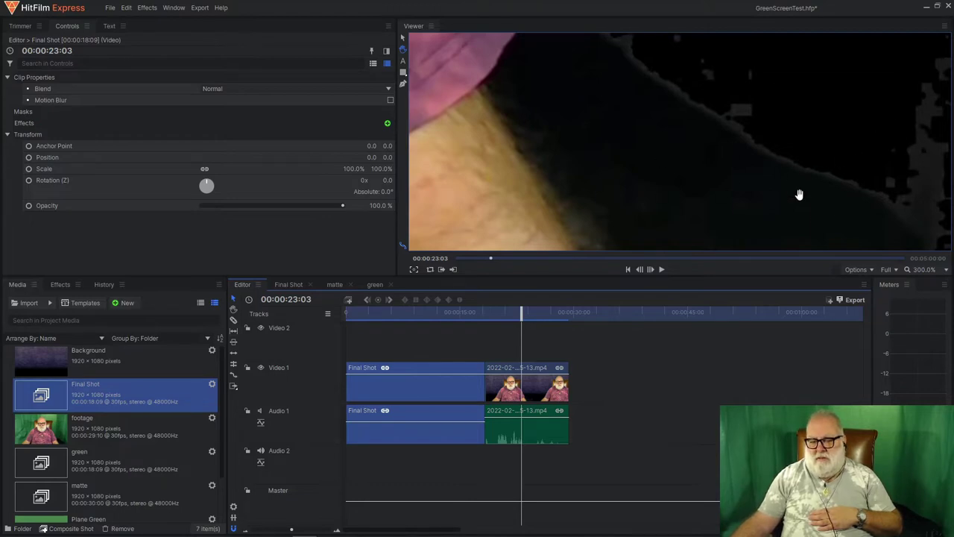
Scrub between about 10 and 25 seconds, panning the close-up over the shirt's keyed edge and the presenter's head
{"action": "left_click", "coordinate": [444, 317]}
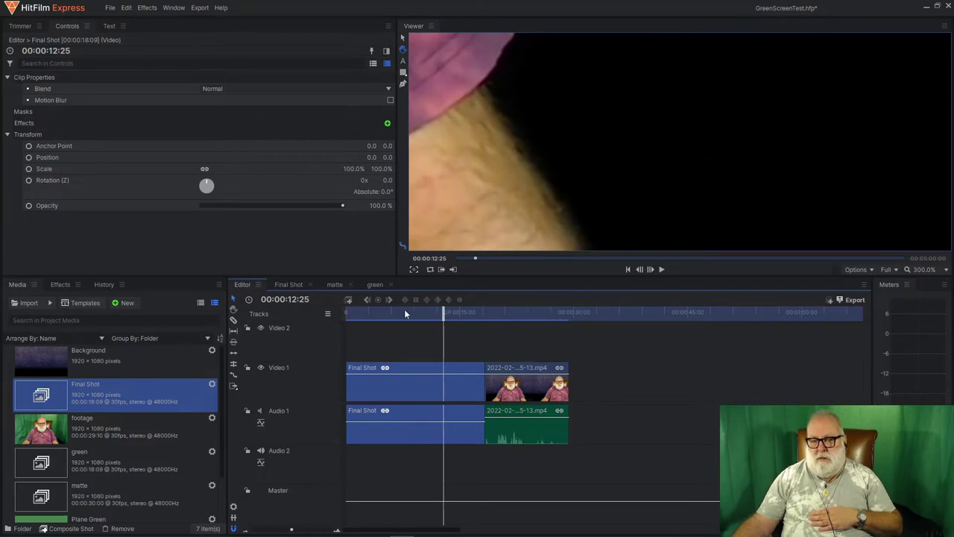
{"action": "left_click", "coordinate": [537, 313]}
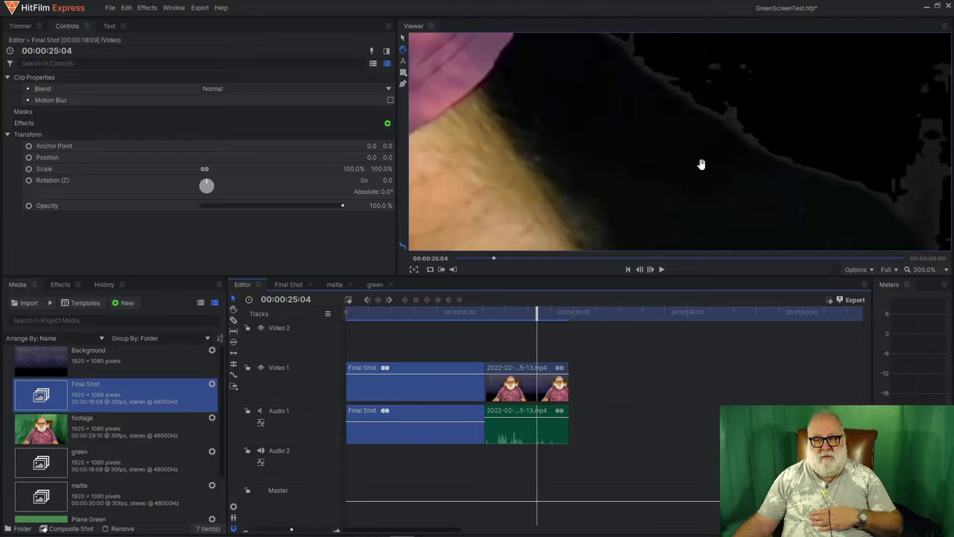
{"action": "left_click_drag", "start_coordinate": [653, 157], "coordinate": [798, 175]}
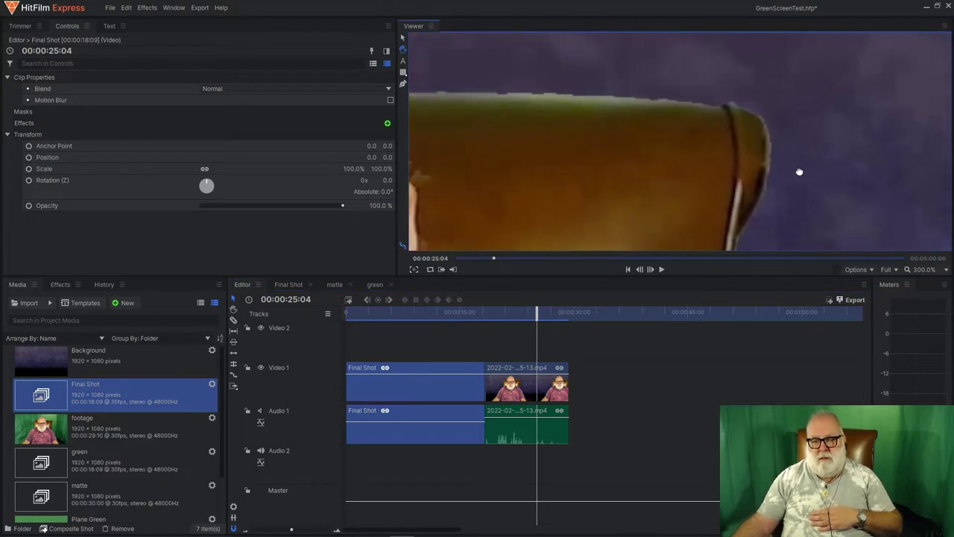
{"action": "left_click", "coordinate": [436, 312]}
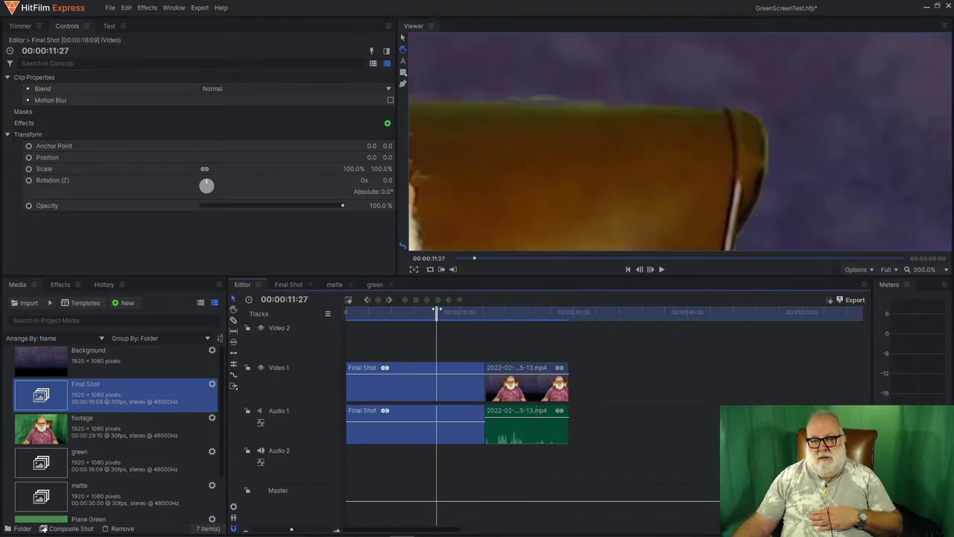
{"action": "left_click", "coordinate": [535, 314]}
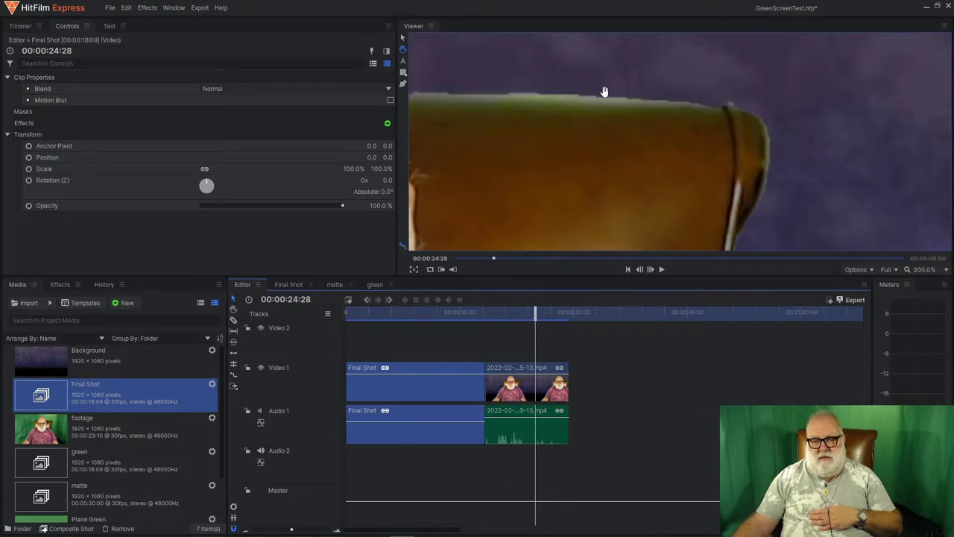
{"action": "left_click_drag", "start_coordinate": [502, 123], "coordinate": [611, 221]}
{"action": "left_click_drag", "start_coordinate": [525, 90], "coordinate": [859, 155]}
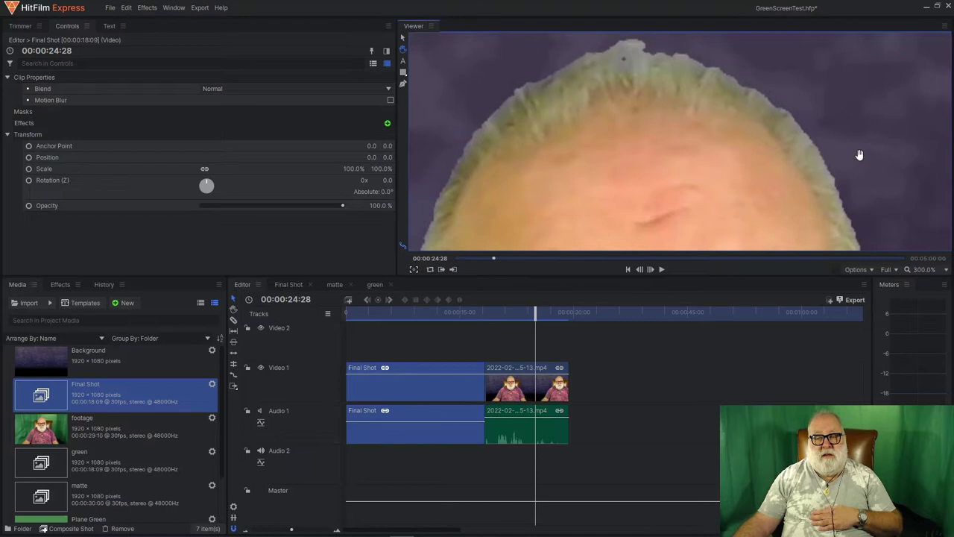
{"action": "left_click", "coordinate": [427, 314]}
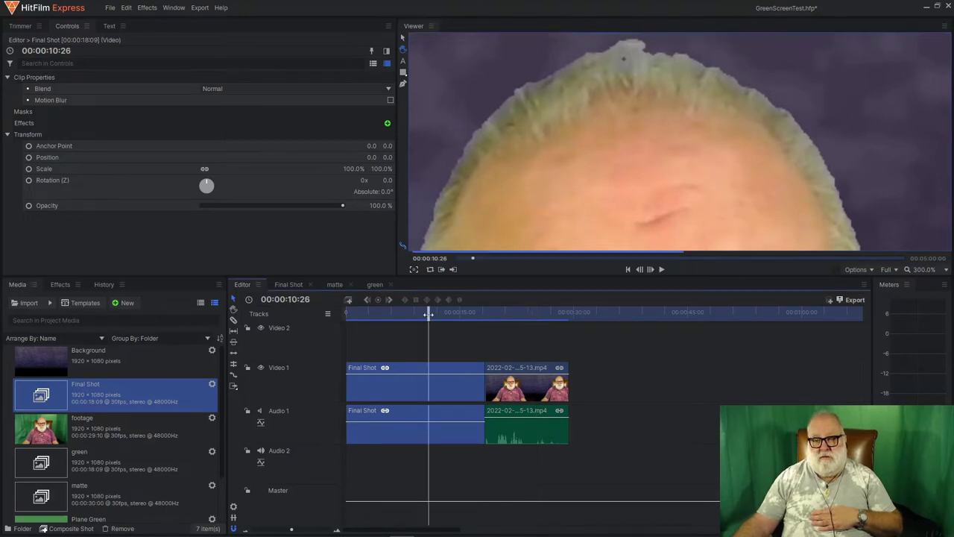
{"action": "left_click", "coordinate": [526, 312]}
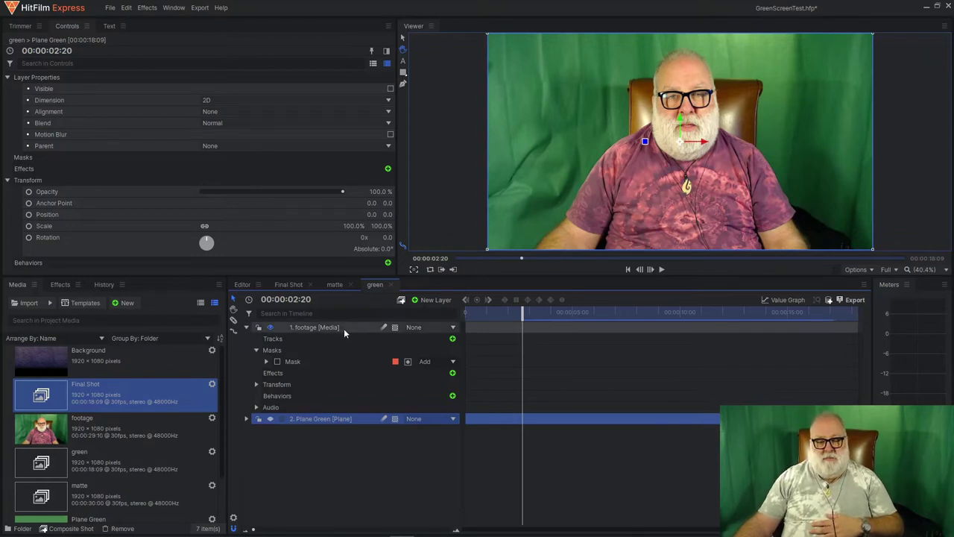
Enable the presenter mask, show Plane Green behind it, and expand the mask to its 35 px feather
{"action": "left_click", "coordinate": [277, 361]}
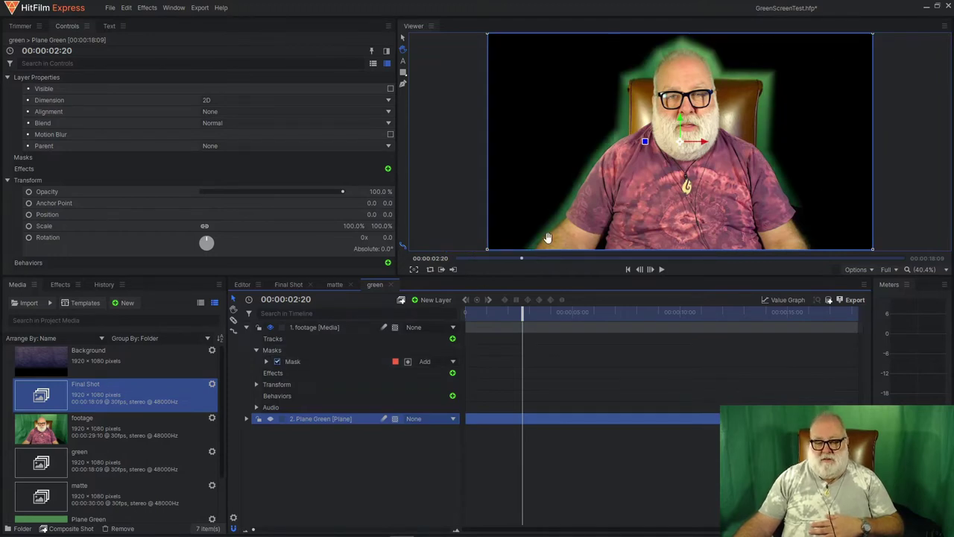
{"action": "left_click", "coordinate": [270, 420]}
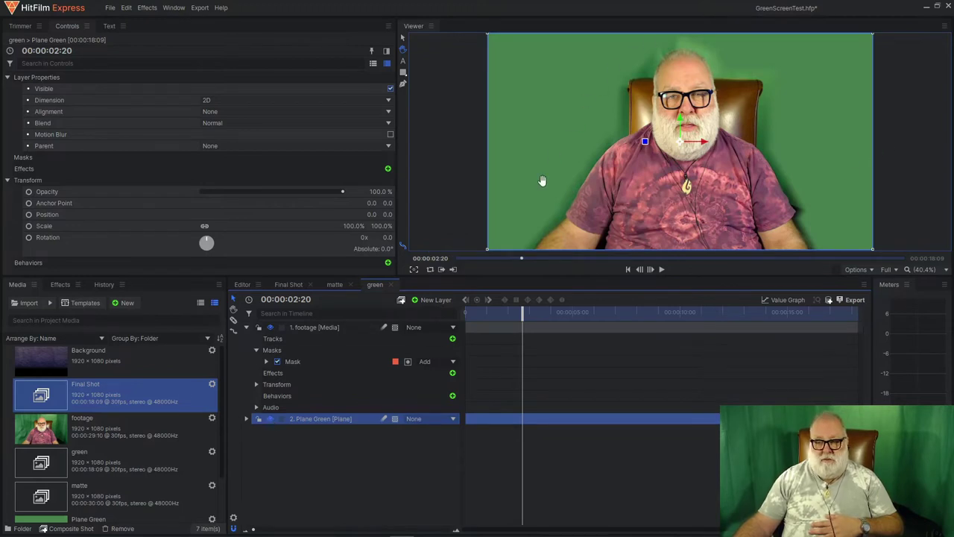
{"action": "left_click", "coordinate": [266, 362]}
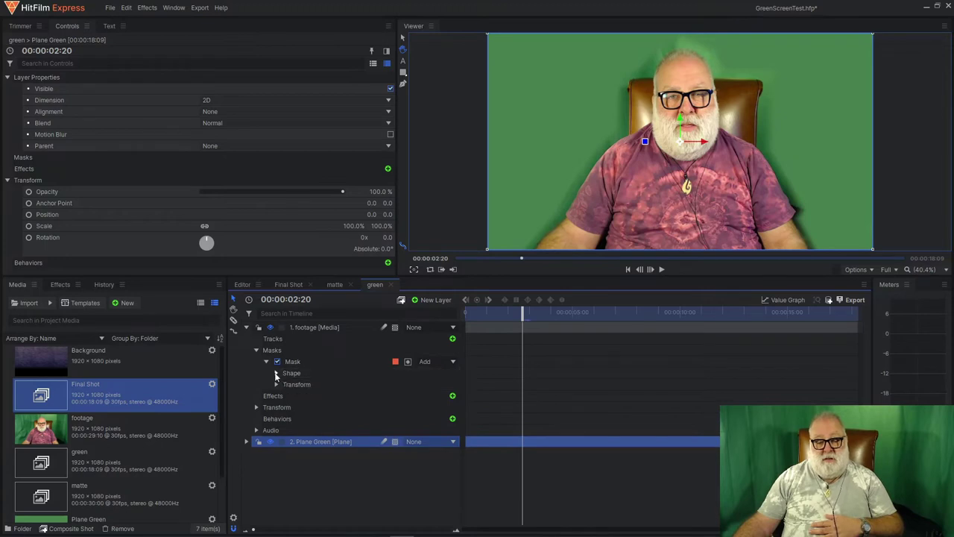
{"action": "left_click", "coordinate": [276, 373]}
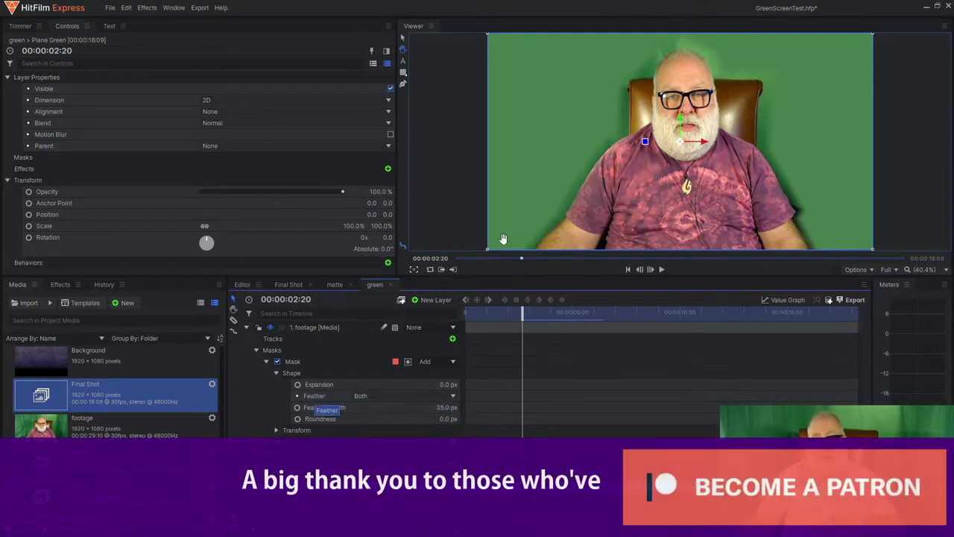
Select the mask in mask-edit mode to show its points, then toggle it off and on to compare
{"action": "left_click", "coordinate": [403, 84]}
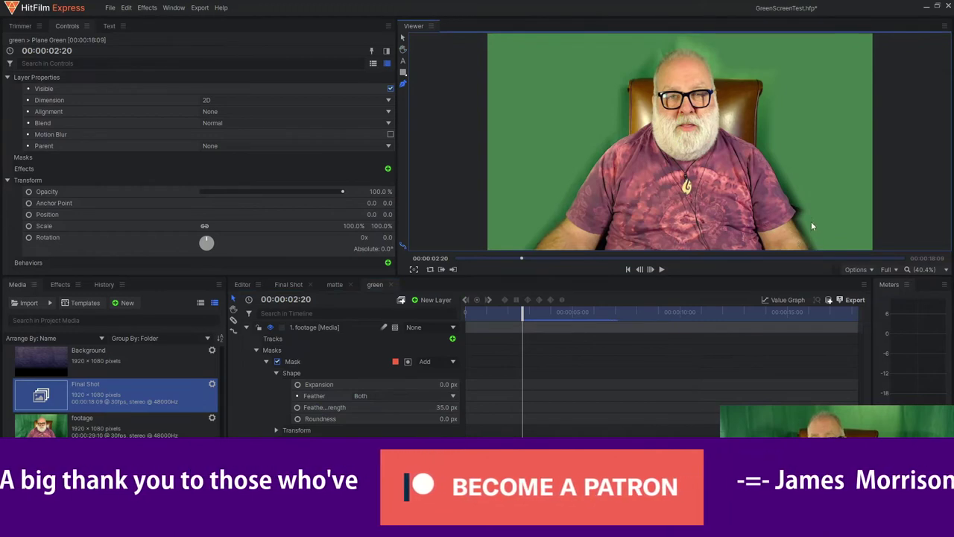
{"action": "left_click", "coordinate": [344, 362]}
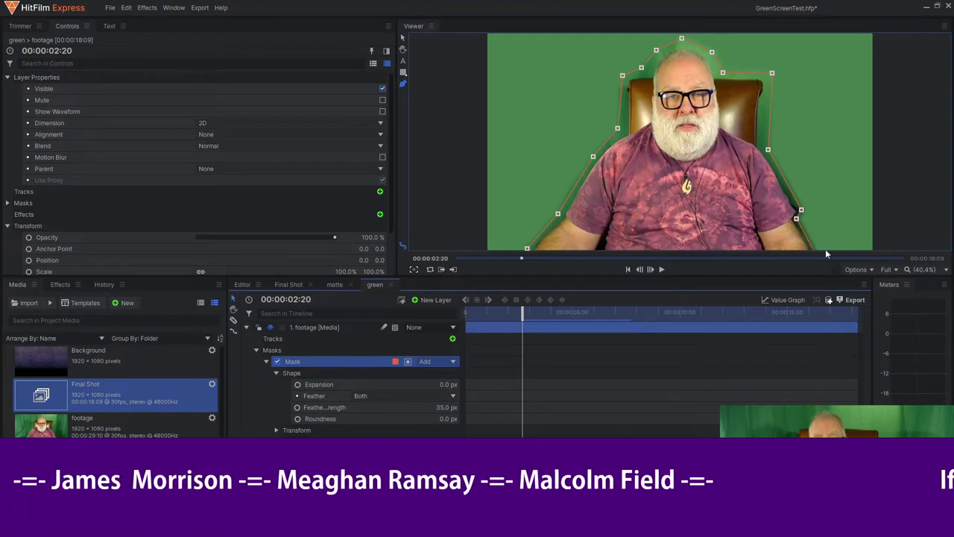
{"action": "left_click", "coordinate": [276, 361]}
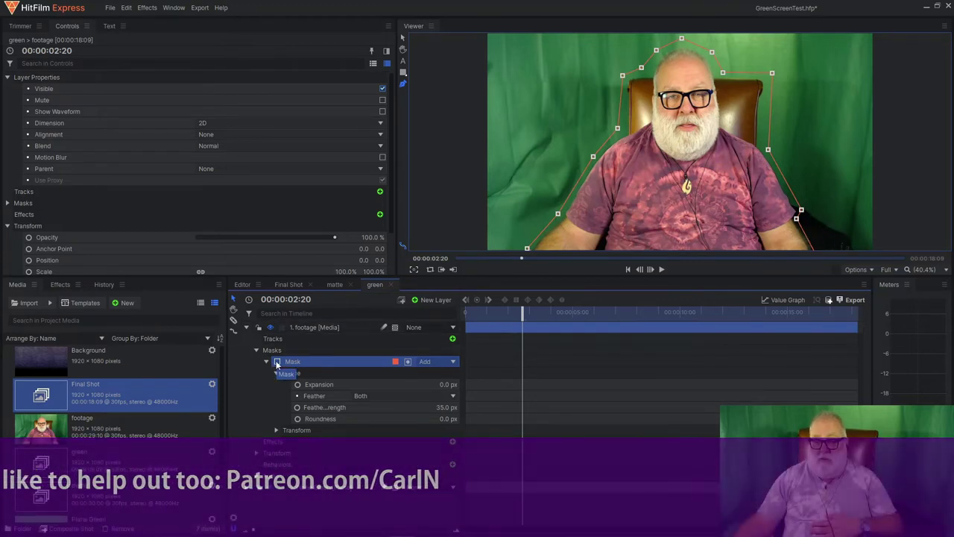
{"action": "left_click", "coordinate": [277, 362]}
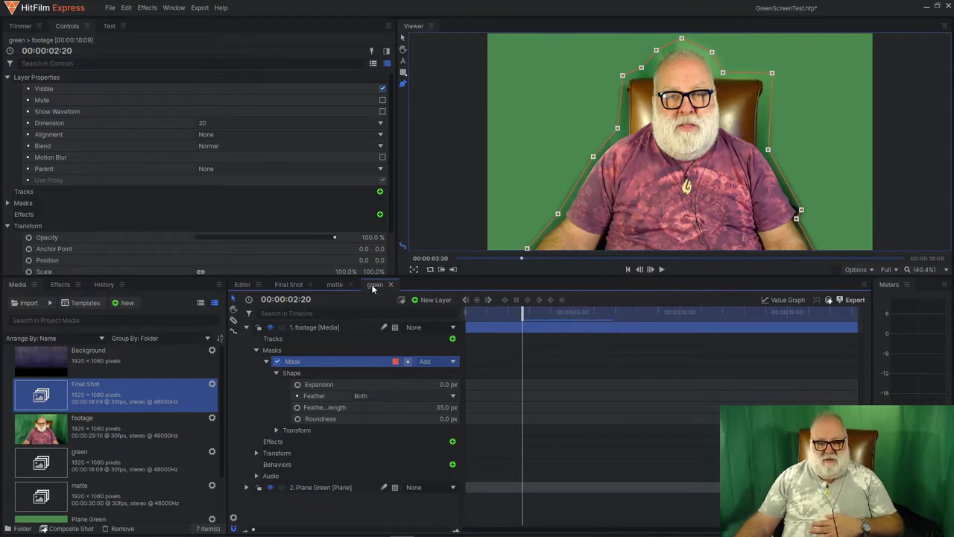
Collapse the footage layer, switch to the matte composite and turn on New Plane 2 over the face
{"action": "left_click", "coordinate": [255, 350]}
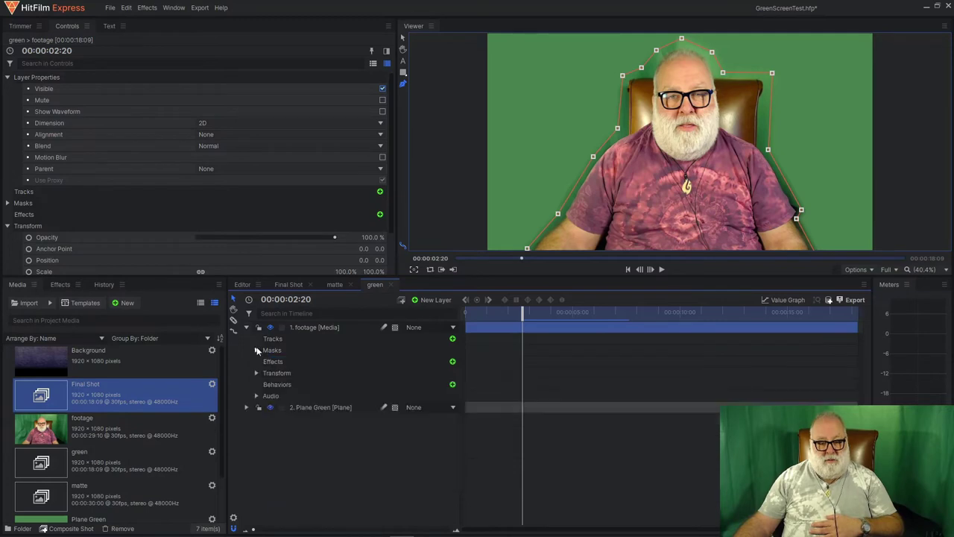
{"action": "left_click", "coordinate": [246, 328]}
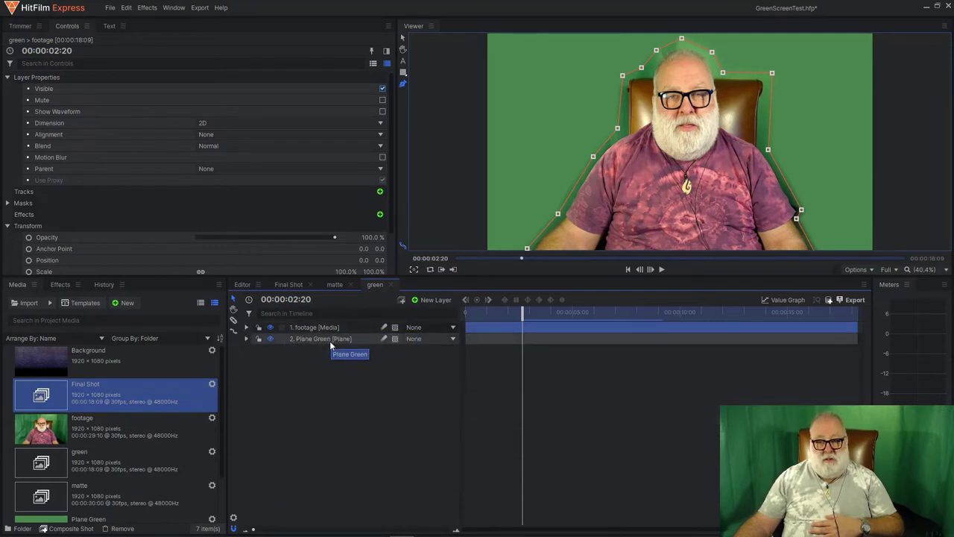
{"action": "left_click", "coordinate": [334, 285]}
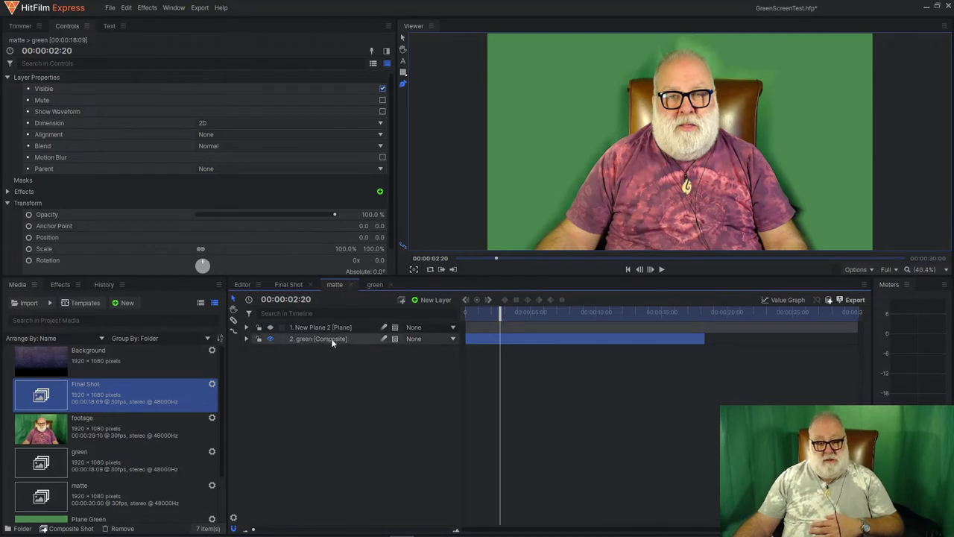
{"action": "left_click", "coordinate": [270, 328]}
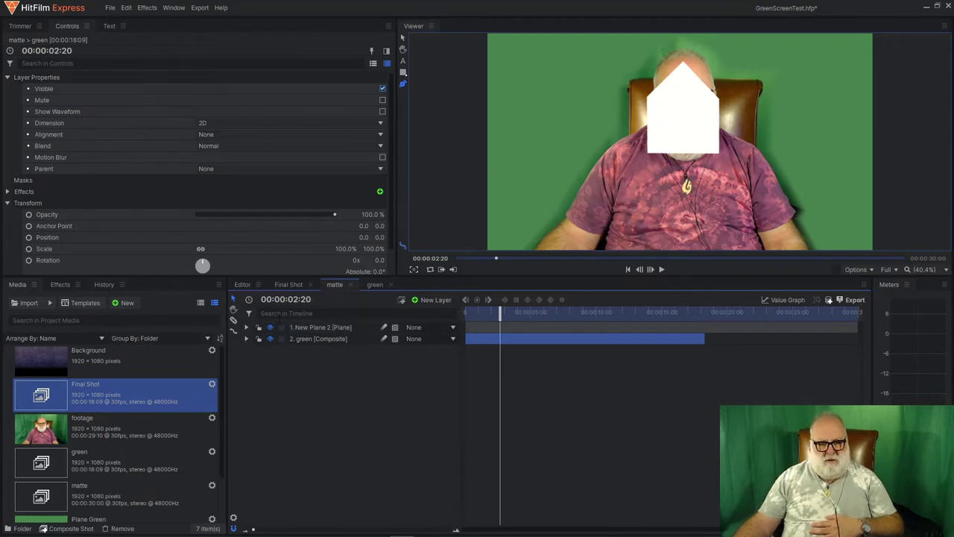
Hide New Plane 2 and enable the green layer's Color Difference Key, showing its settings
{"action": "left_click", "coordinate": [270, 328]}
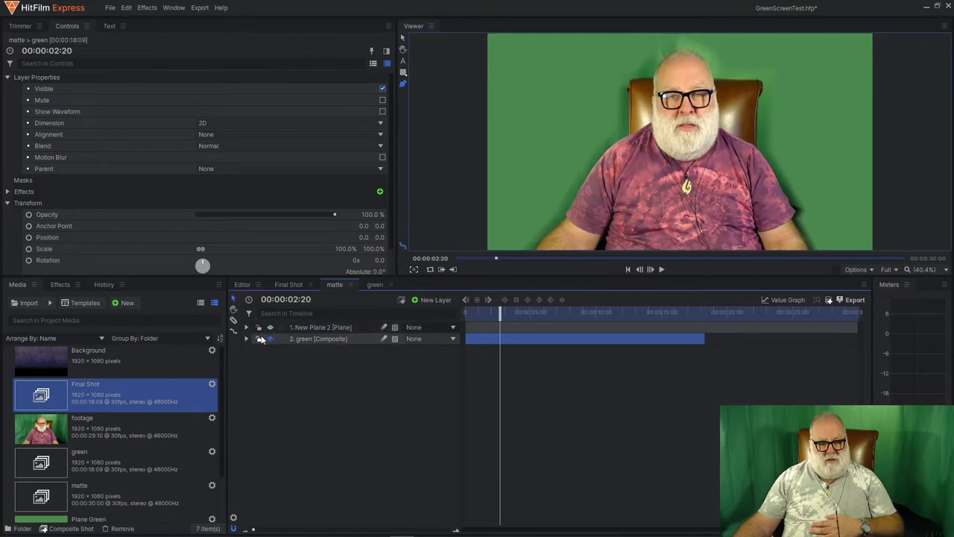
{"action": "left_click", "coordinate": [247, 338]}
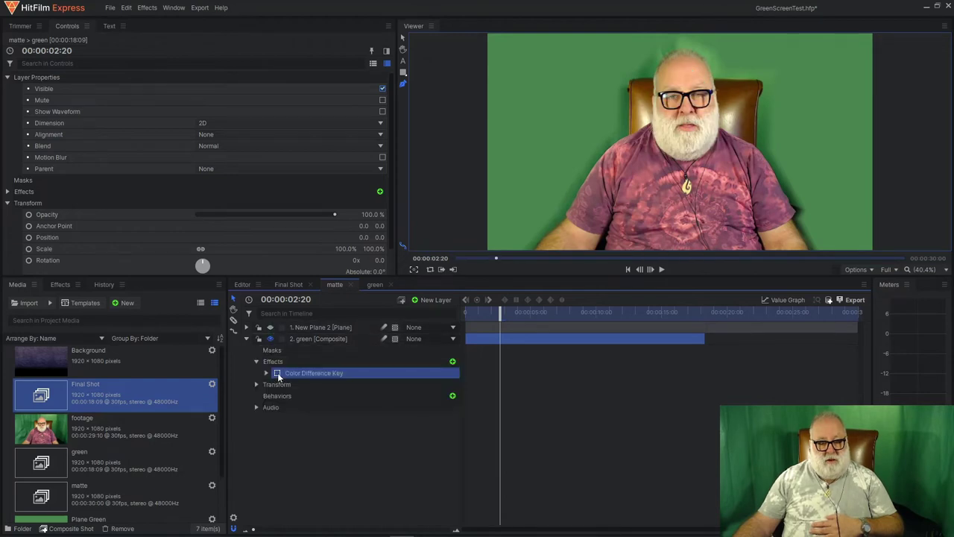
{"action": "left_click", "coordinate": [277, 373]}
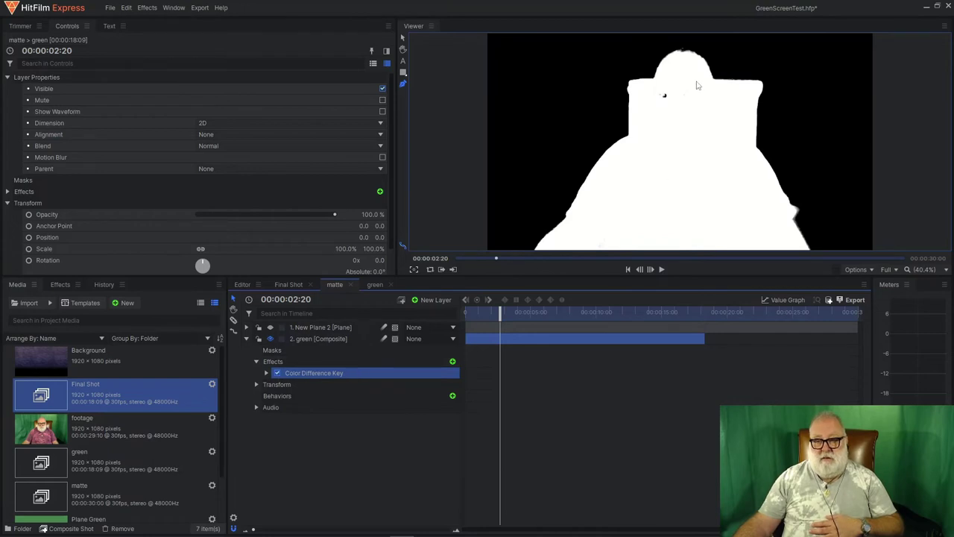
{"action": "left_click", "coordinate": [267, 371]}
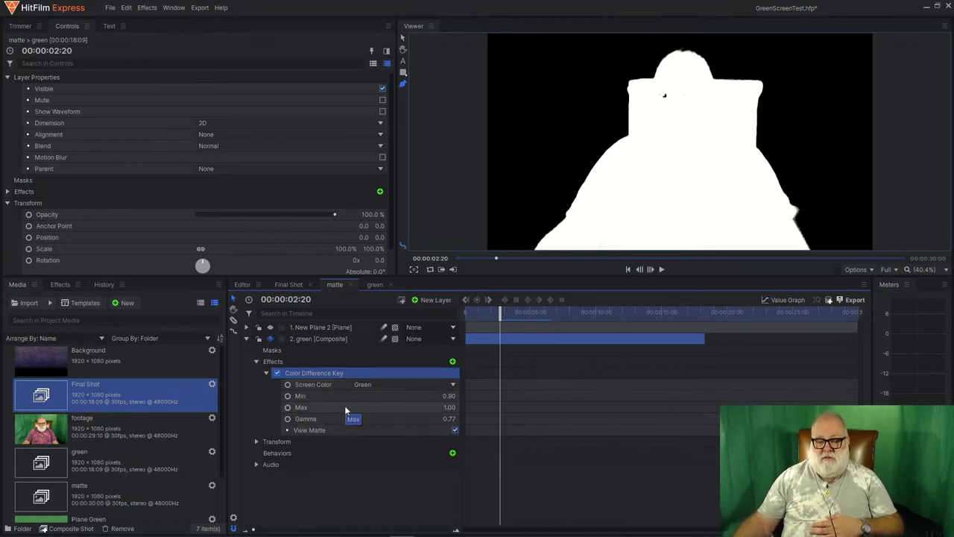
Toggle View Matte and the green layer's visibility to check the matte, then move the playhead to 00:00:09:26
{"action": "left_click", "coordinate": [456, 429]}
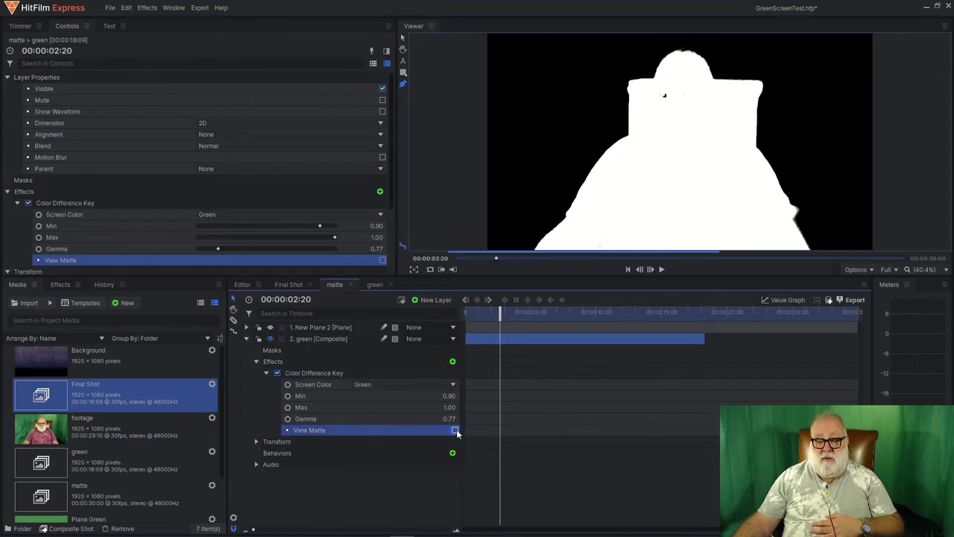
{"action": "left_click", "coordinate": [456, 429]}
{"action": "left_click", "coordinate": [456, 430]}
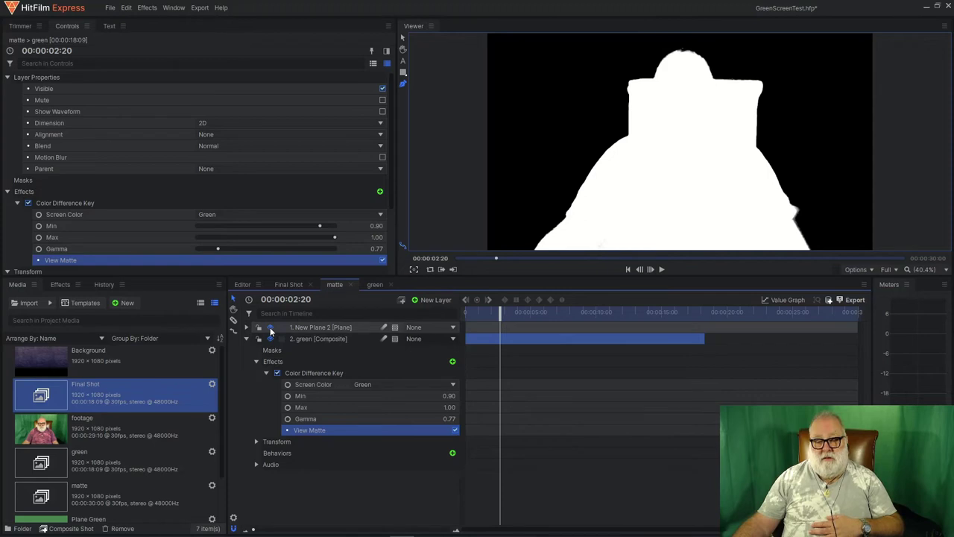
{"action": "left_click", "coordinate": [270, 339]}
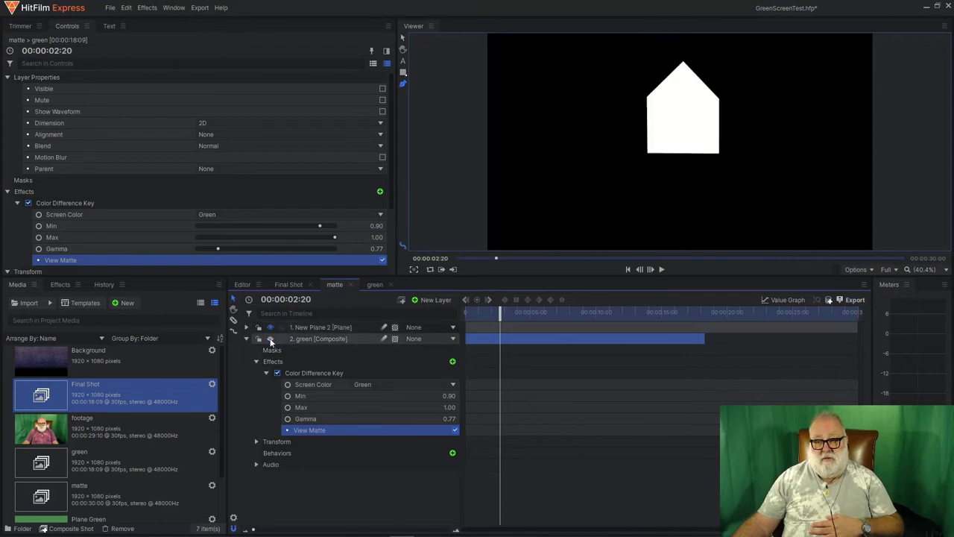
{"action": "left_click", "coordinate": [270, 339]}
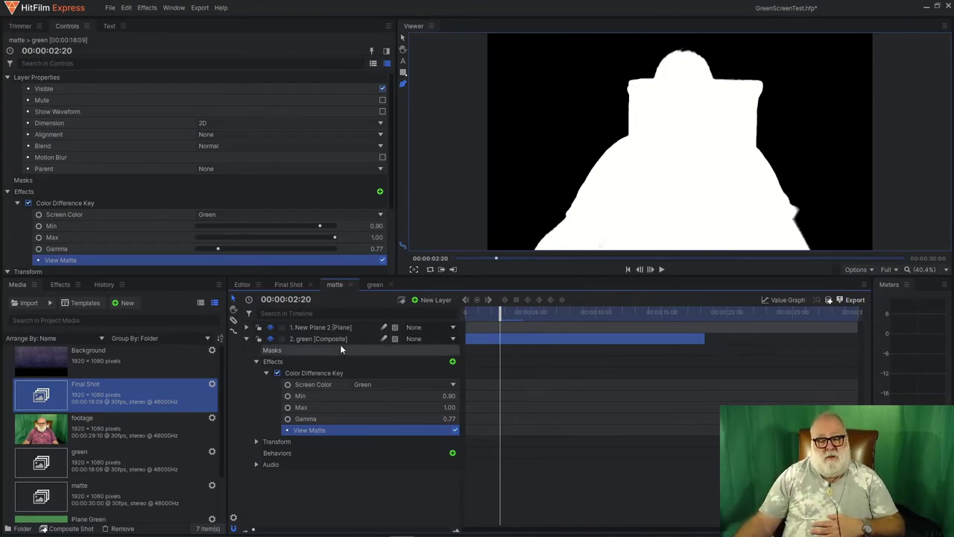
{"action": "left_click", "coordinate": [248, 339]}
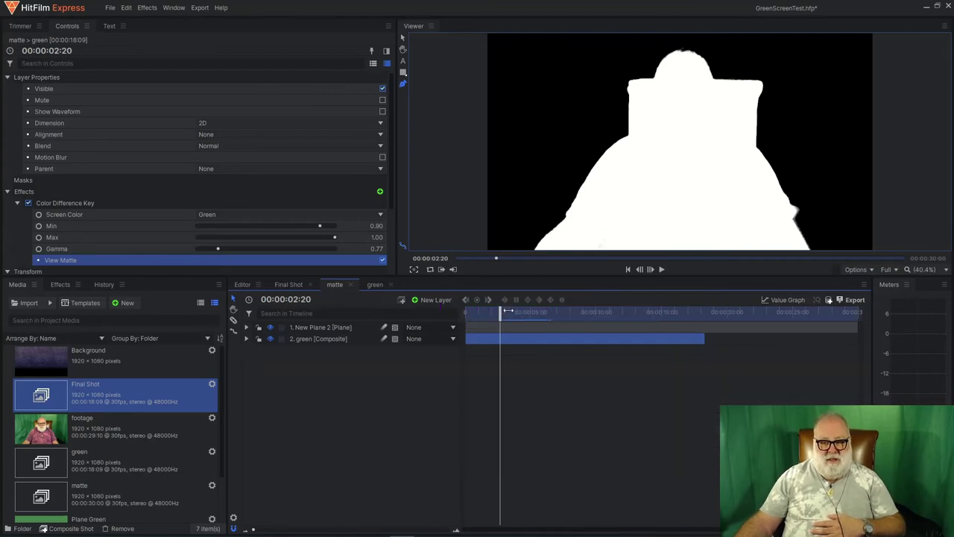
{"action": "left_click_drag", "start_coordinate": [501, 313], "coordinate": [596, 314]}
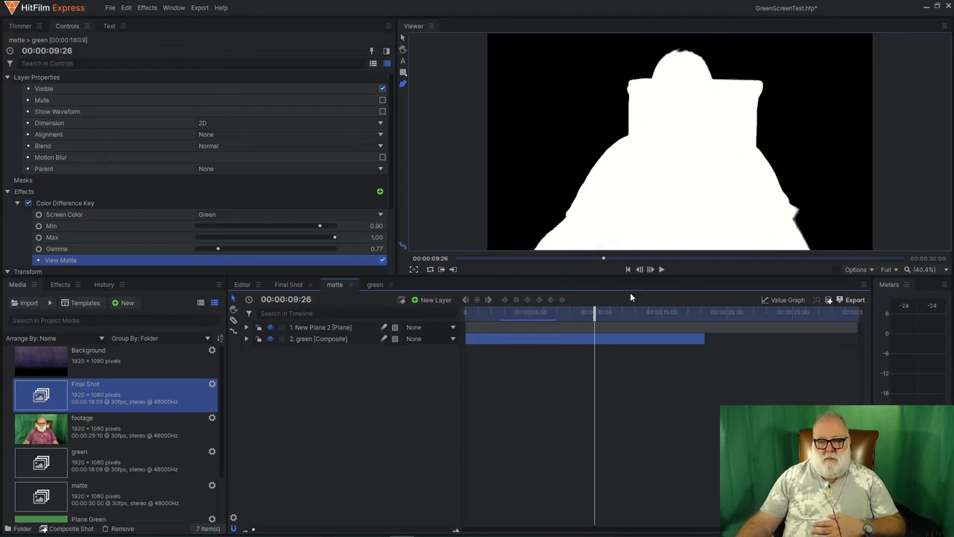
Switch to Final Shot and toggle the matte, Background and footage layers' visibility to inspect each
{"action": "left_click", "coordinate": [290, 284]}
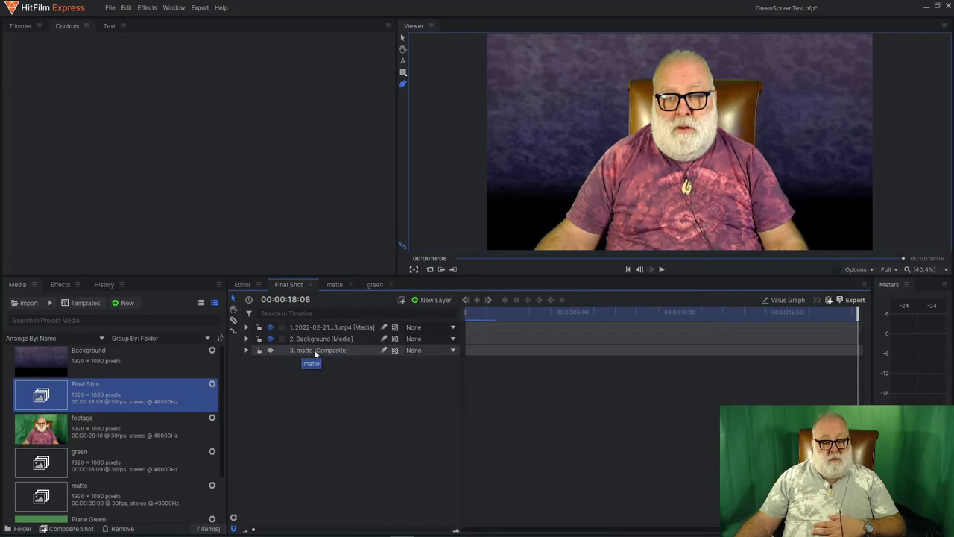
{"action": "left_click", "coordinate": [269, 351]}
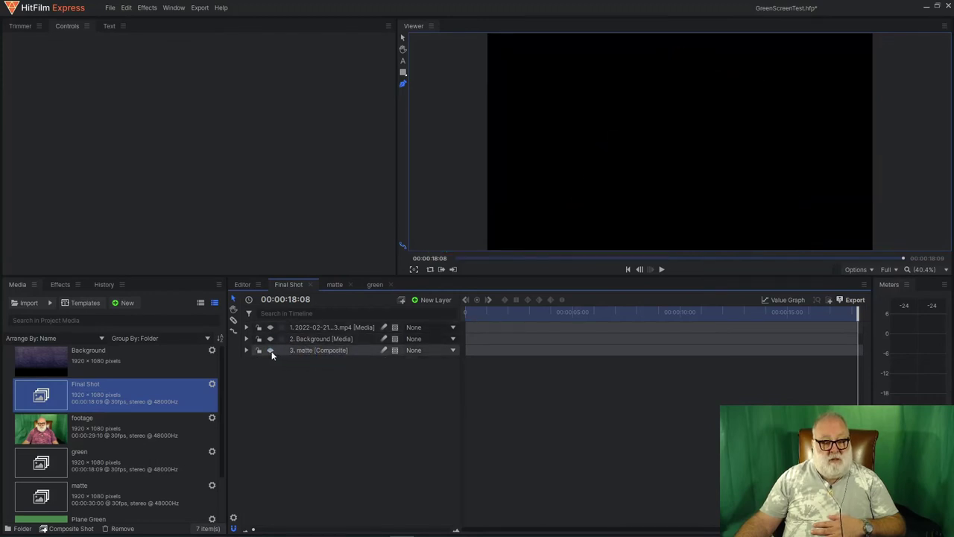
{"action": "left_click", "coordinate": [271, 350]}
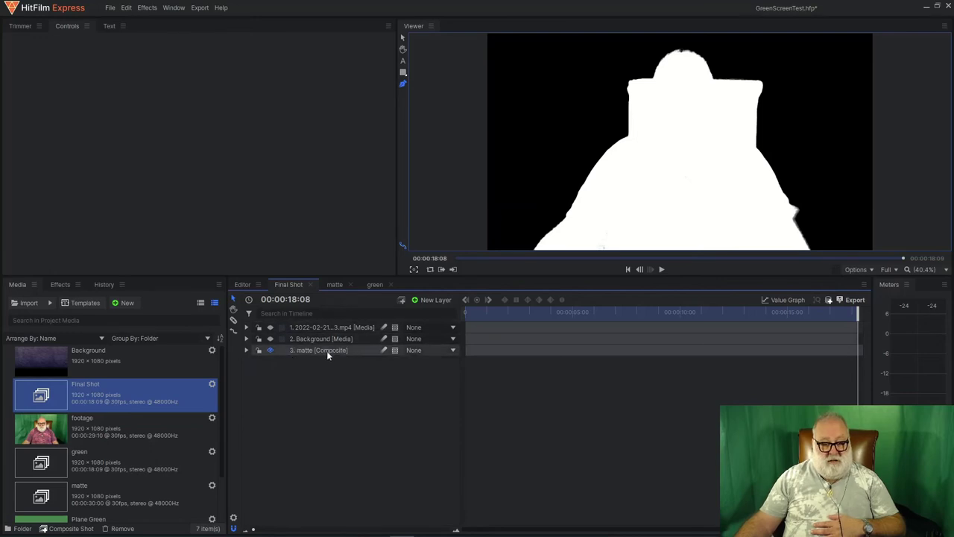
{"action": "left_click", "coordinate": [270, 339]}
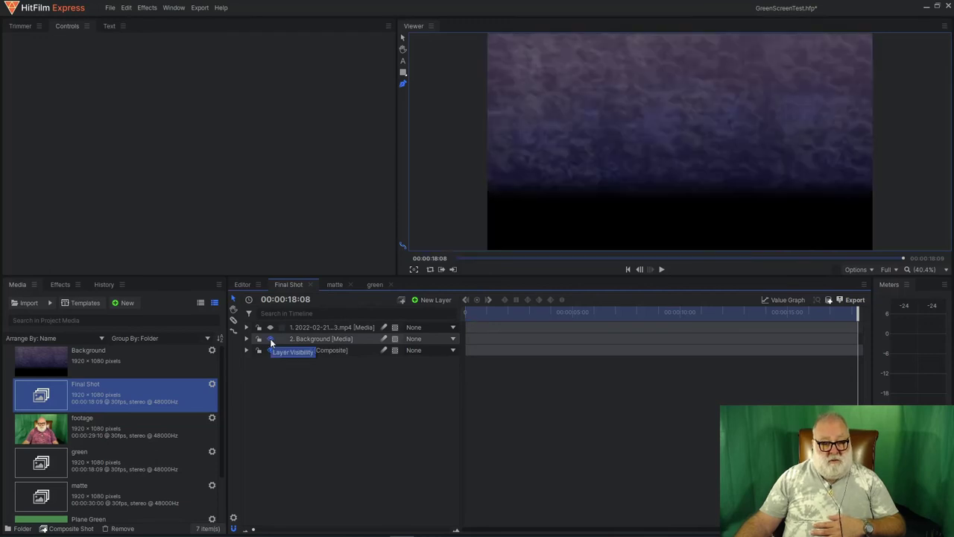
{"action": "left_click", "coordinate": [270, 328]}
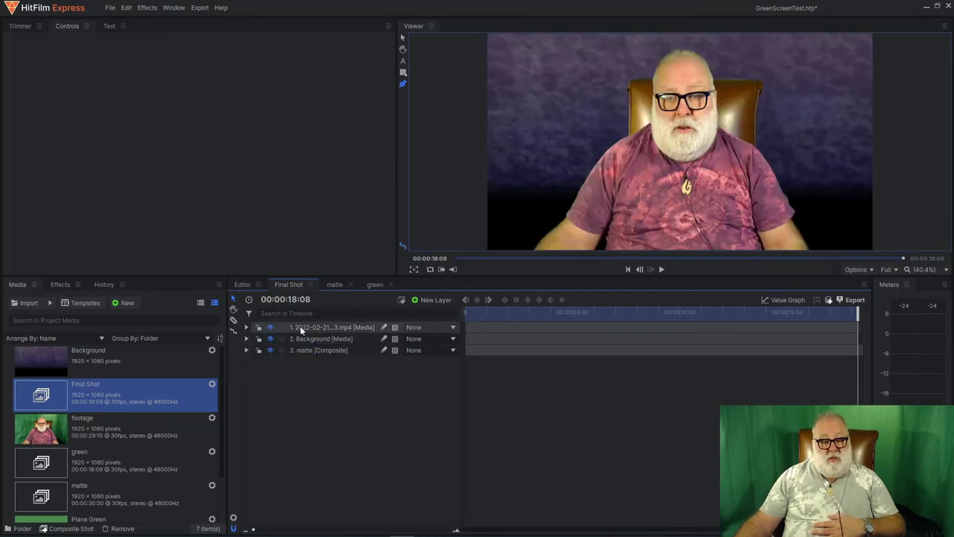
Confirm the footage's Set Matte uses 3. matte luminance, then hide the matte layer
{"action": "left_click", "coordinate": [247, 328]}
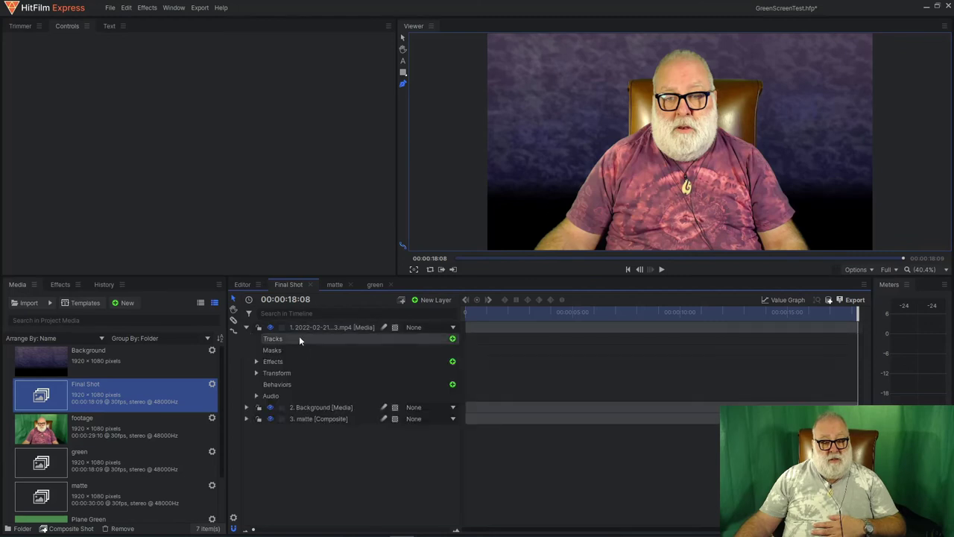
{"action": "left_click", "coordinate": [257, 361]}
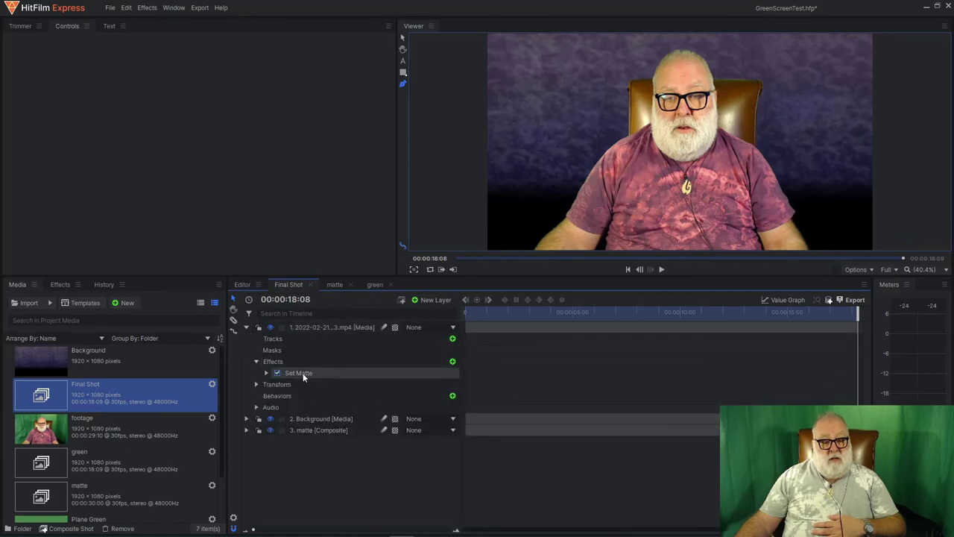
{"action": "left_click", "coordinate": [303, 373]}
{"action": "left_click", "coordinate": [266, 372]}
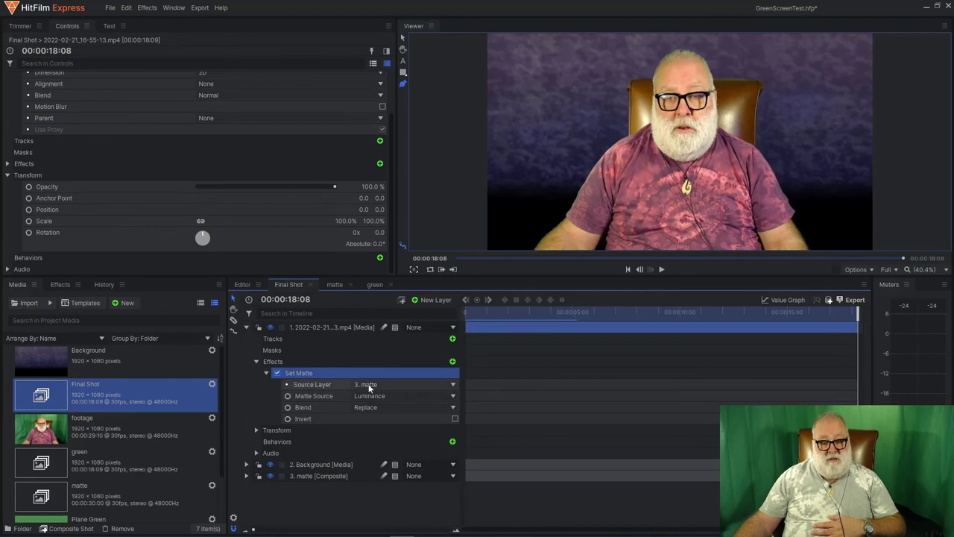
{"action": "left_click", "coordinate": [271, 476]}
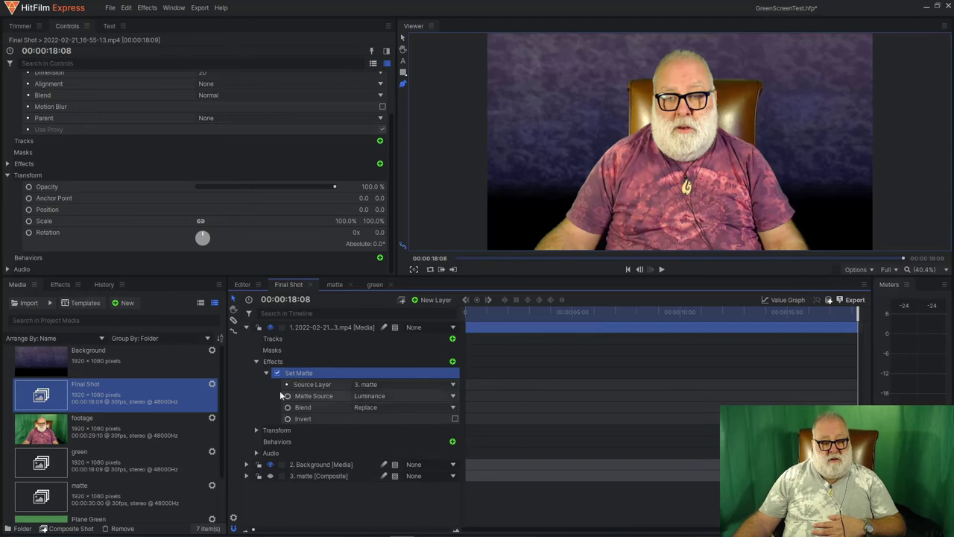
{"action": "left_click", "coordinate": [247, 327]}
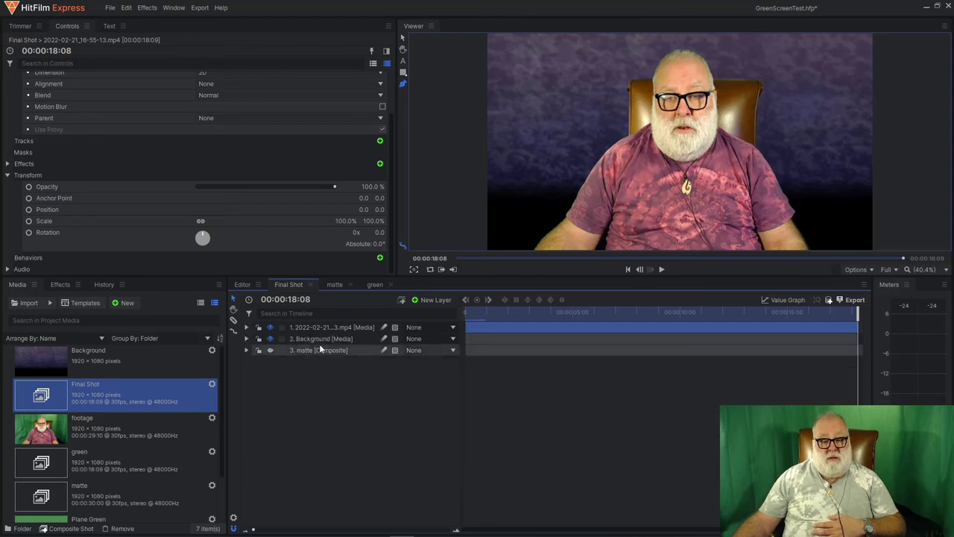